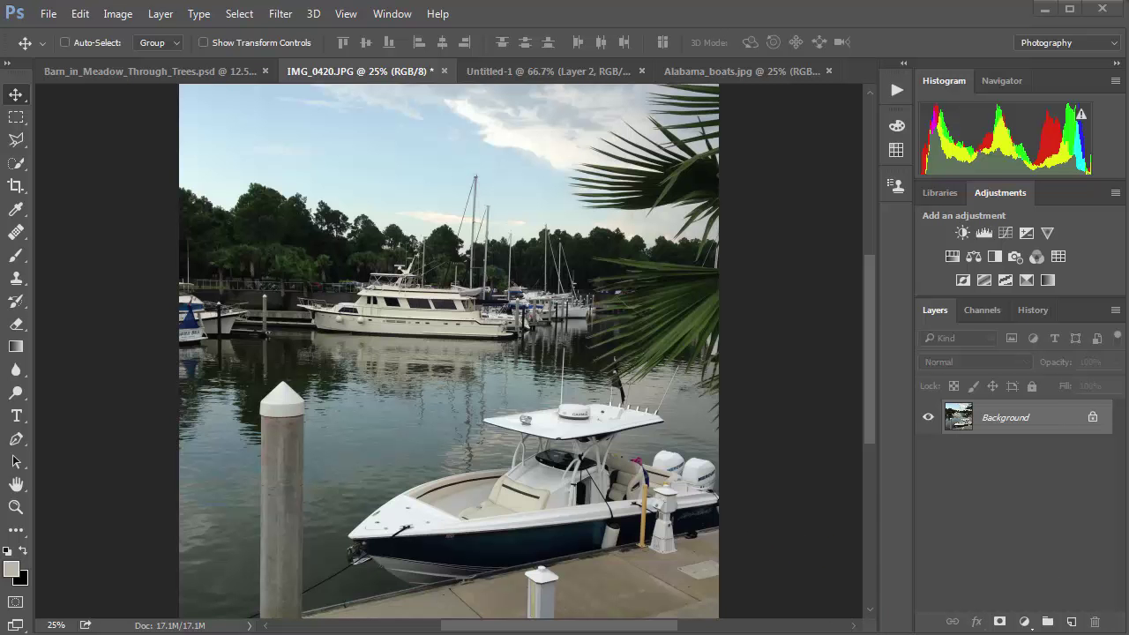
Switch to the browser and look over the Kayview Gallery post on using Photoshop luminosity blend modes to control color.
key("alt+Tab")
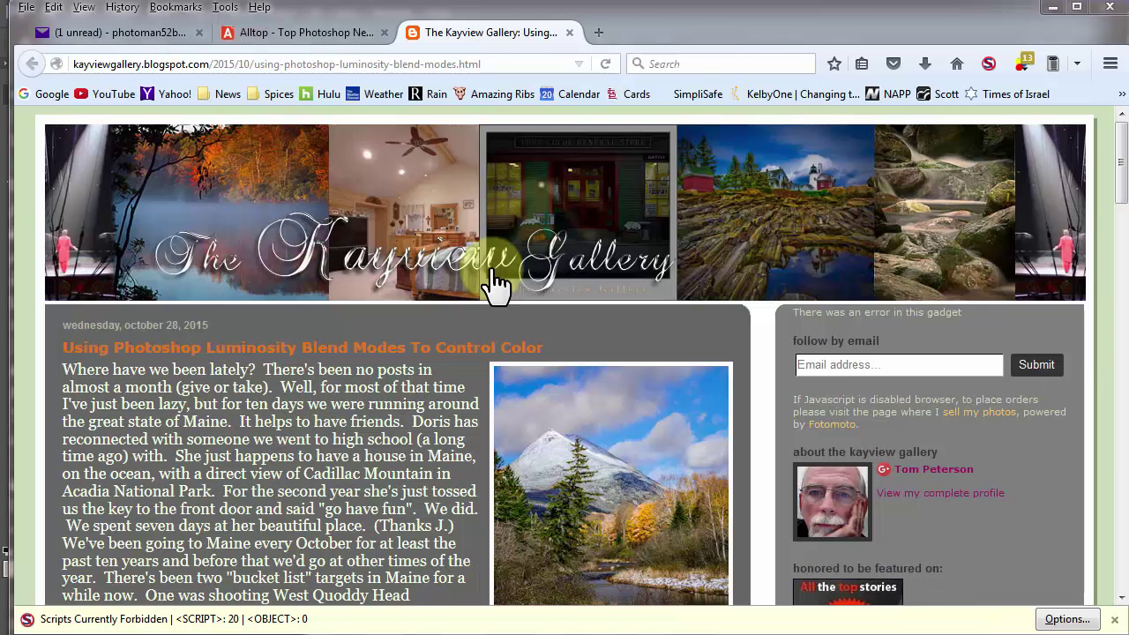
left_click_drag(1121, 187, 1121, 219)
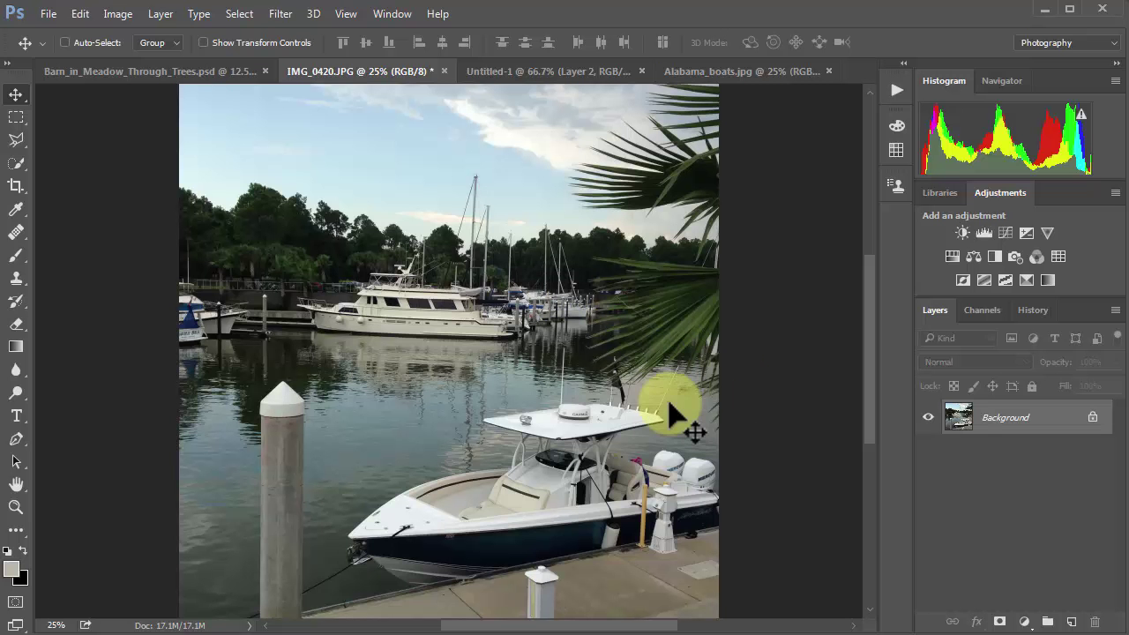
Convert the Background layer of the IMG_0420.JPG boat photo to a Smart Object.
right_click(1000, 422)
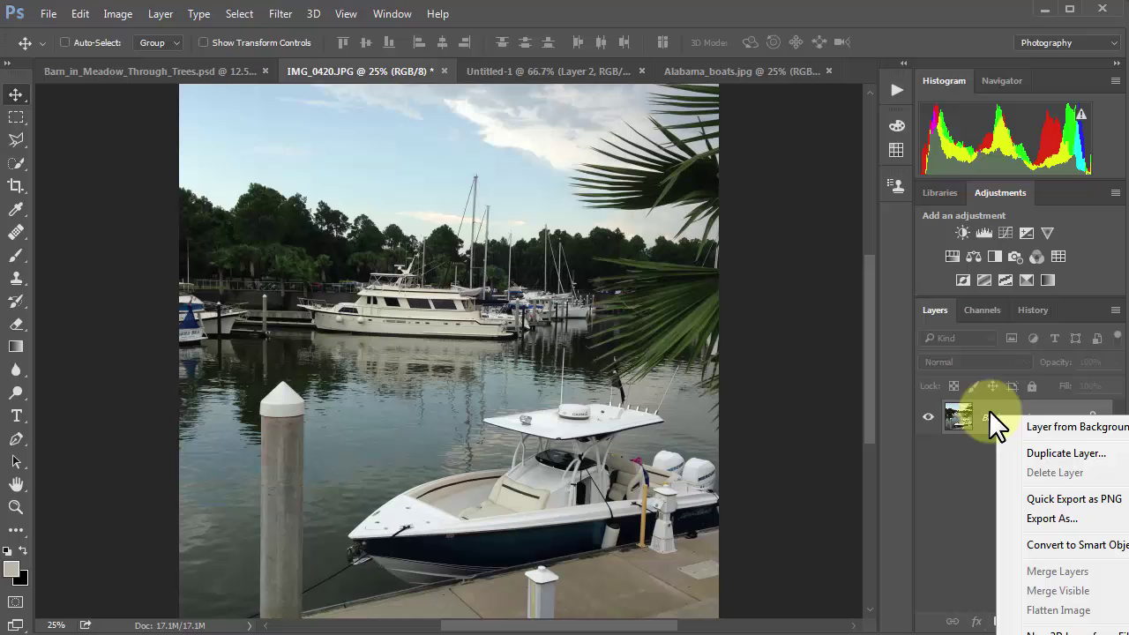
right_click(1038, 407)
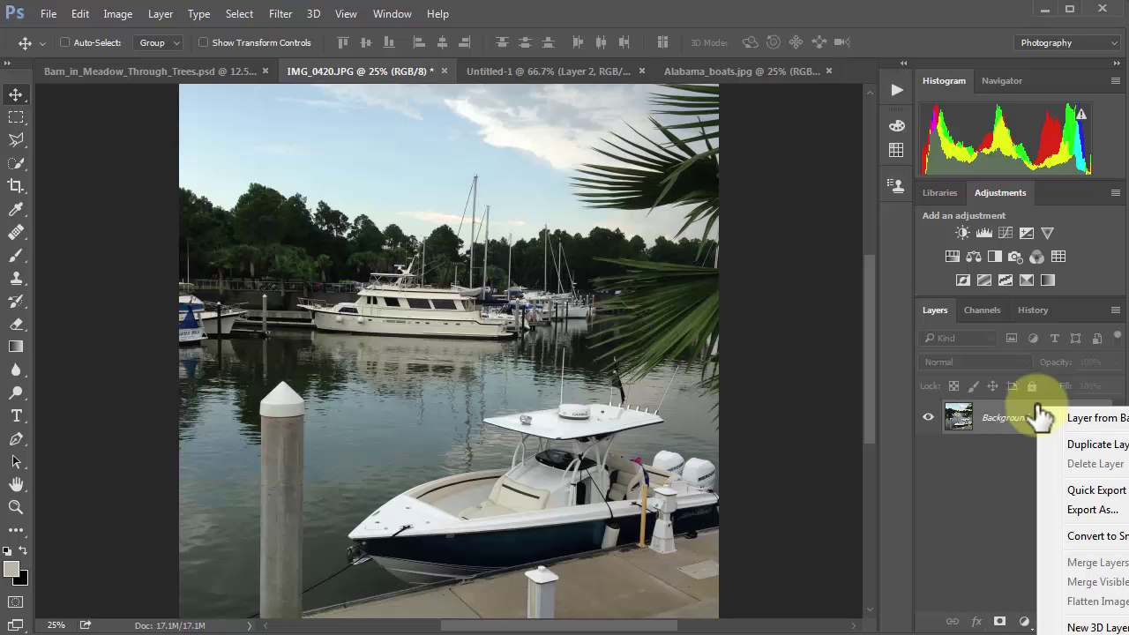
left_click(1088, 535)
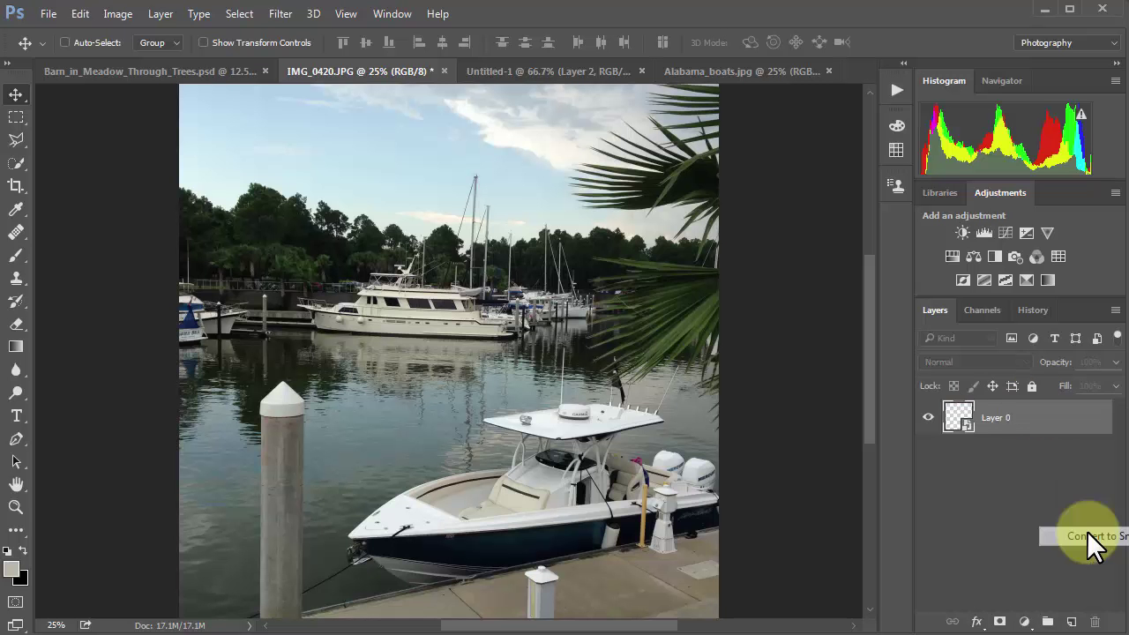
Duplicate Layer 0 as an independent copy using New Smart Object via Copy.
right_click(976, 413)
right_click(1005, 406)
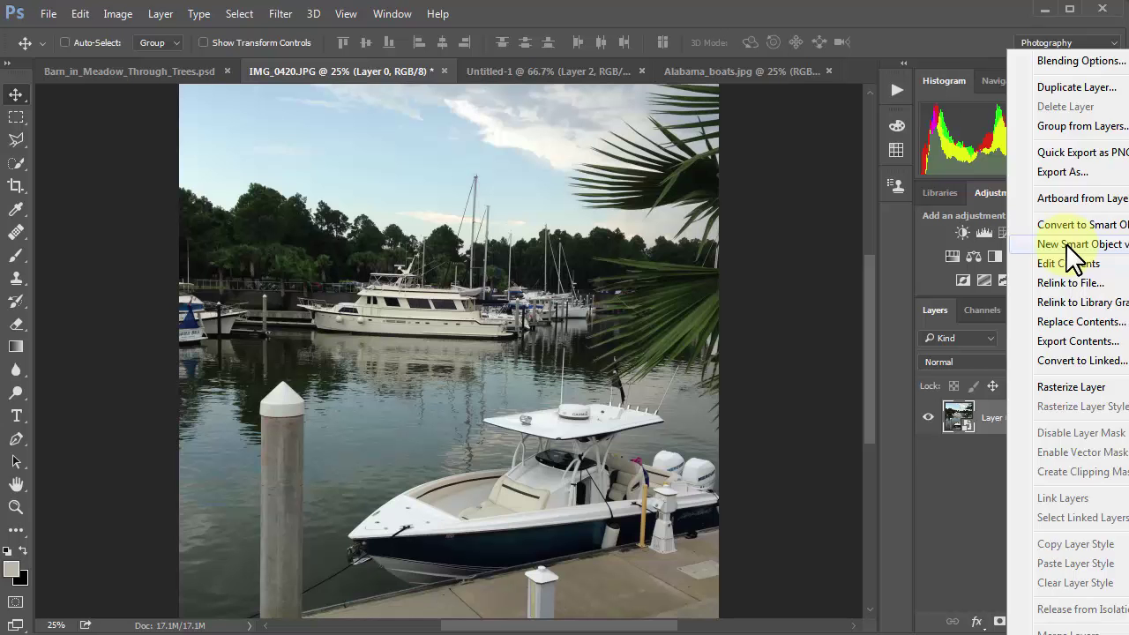
left_click(1066, 245)
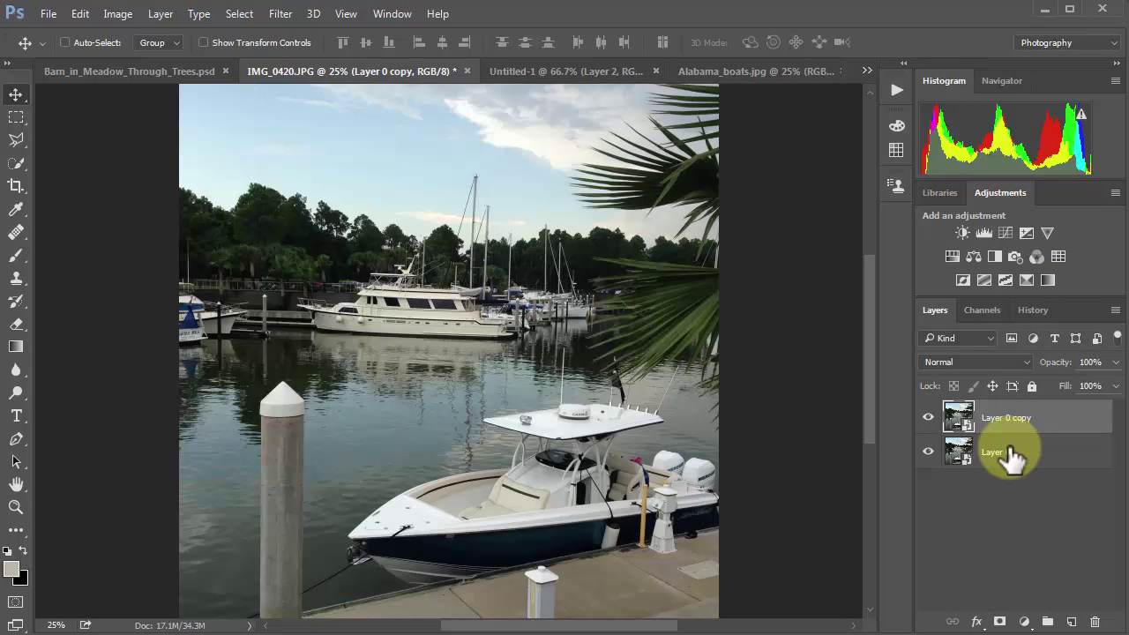
Add a Black & White adjustment layer above the copied layer and set its blend mode to Luminosity.
left_click(993, 255)
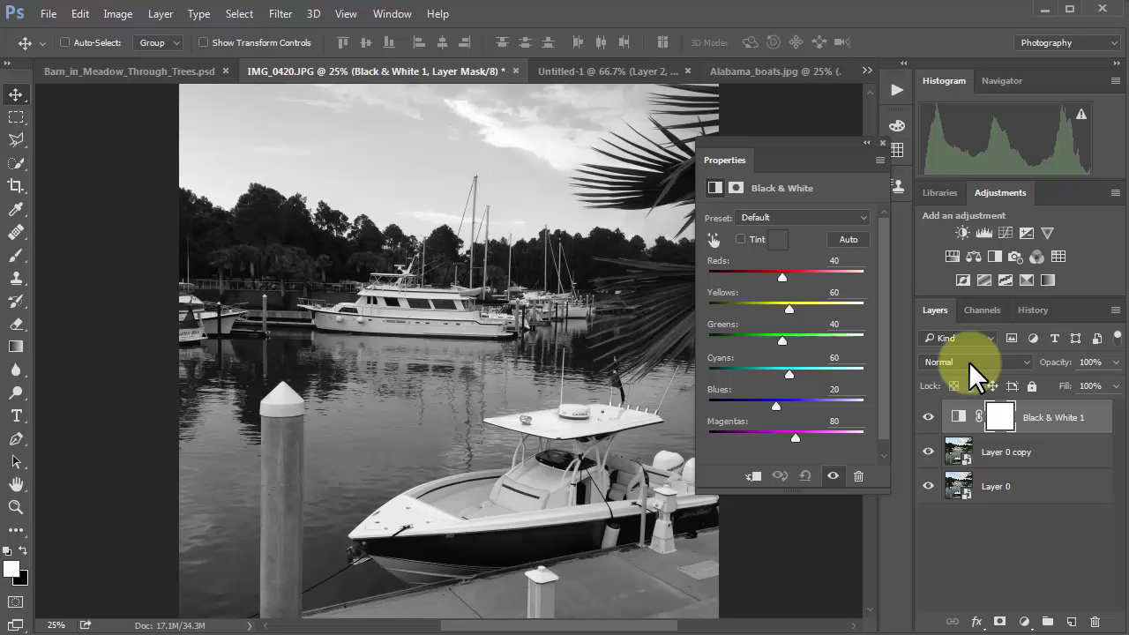
left_click_drag(963, 359, 1089, 612)
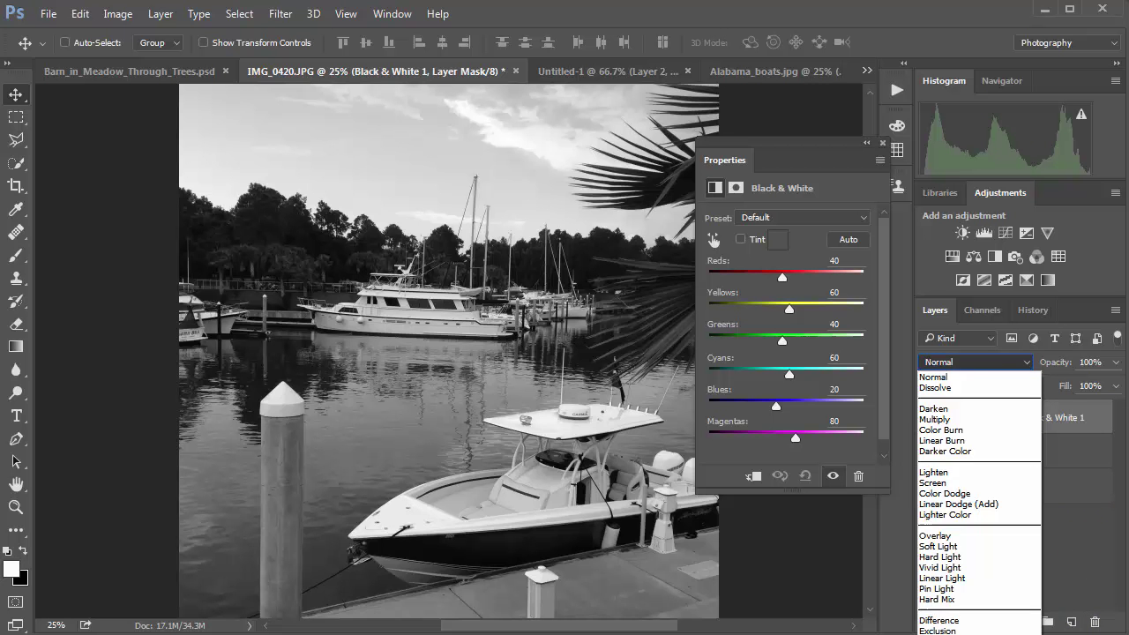
key("Escape")
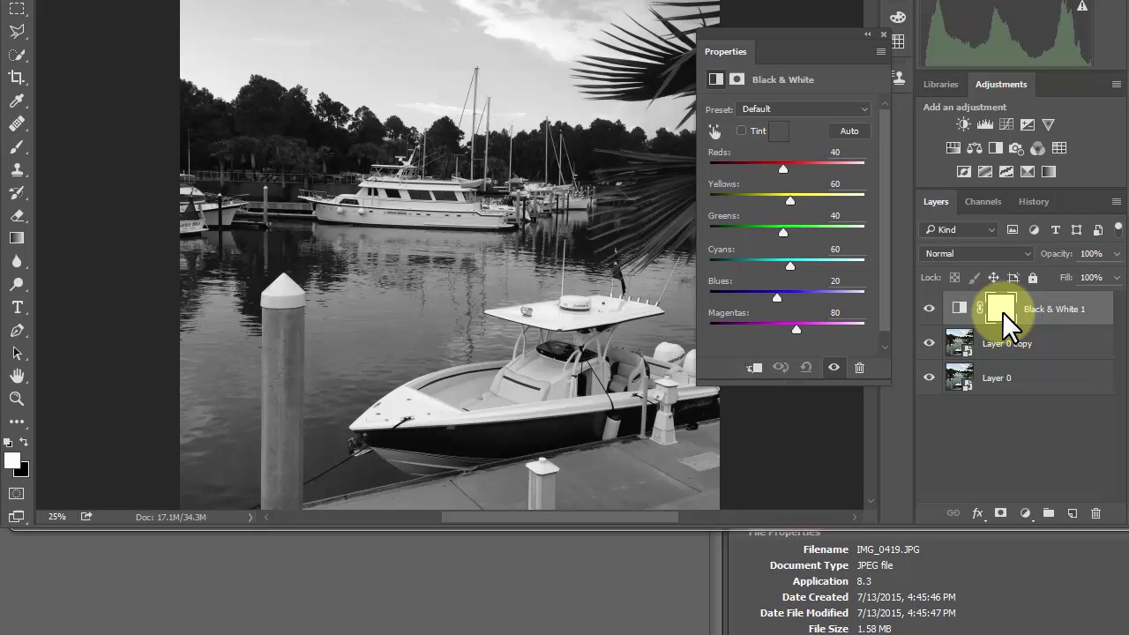
left_click(969, 249)
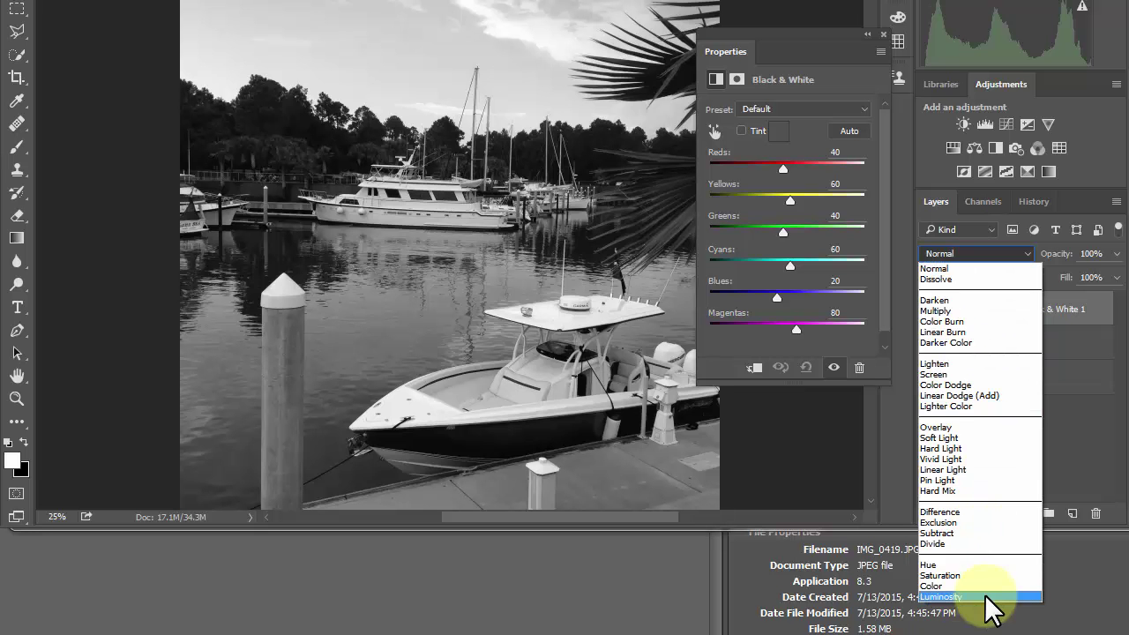
left_click(941, 596)
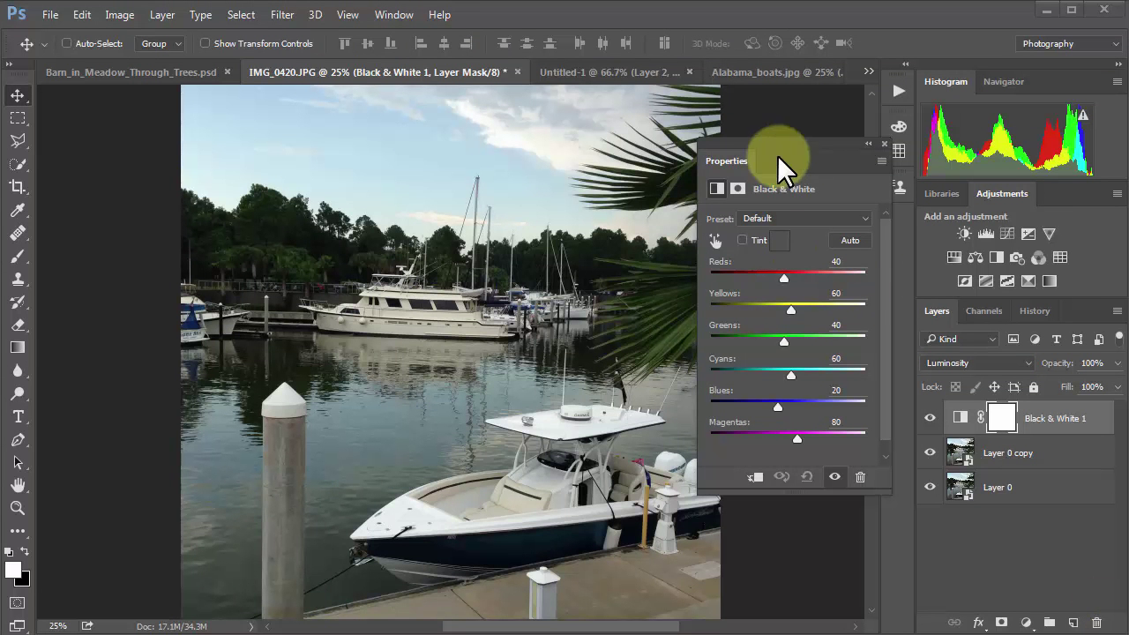
Set the Black & White adjustment to Reds 10, Yellows 209, Greens 98, Cyans 27 and Blues -106.
left_click_drag(734, 158, 814, 159)
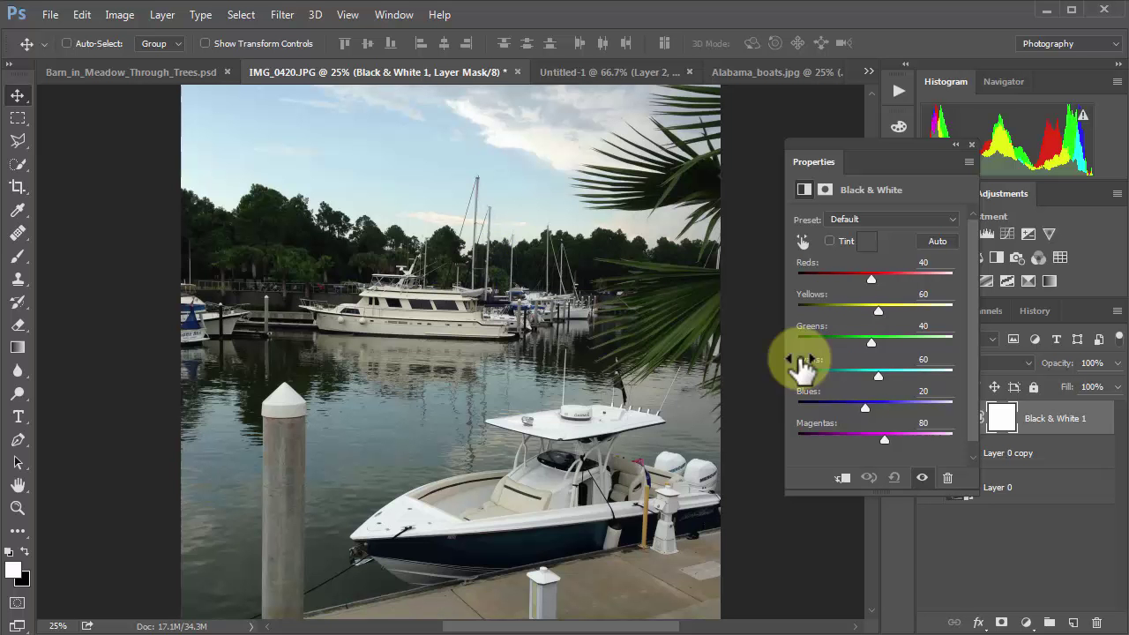
left_click_drag(861, 407, 825, 411)
left_click_drag(876, 376, 846, 379)
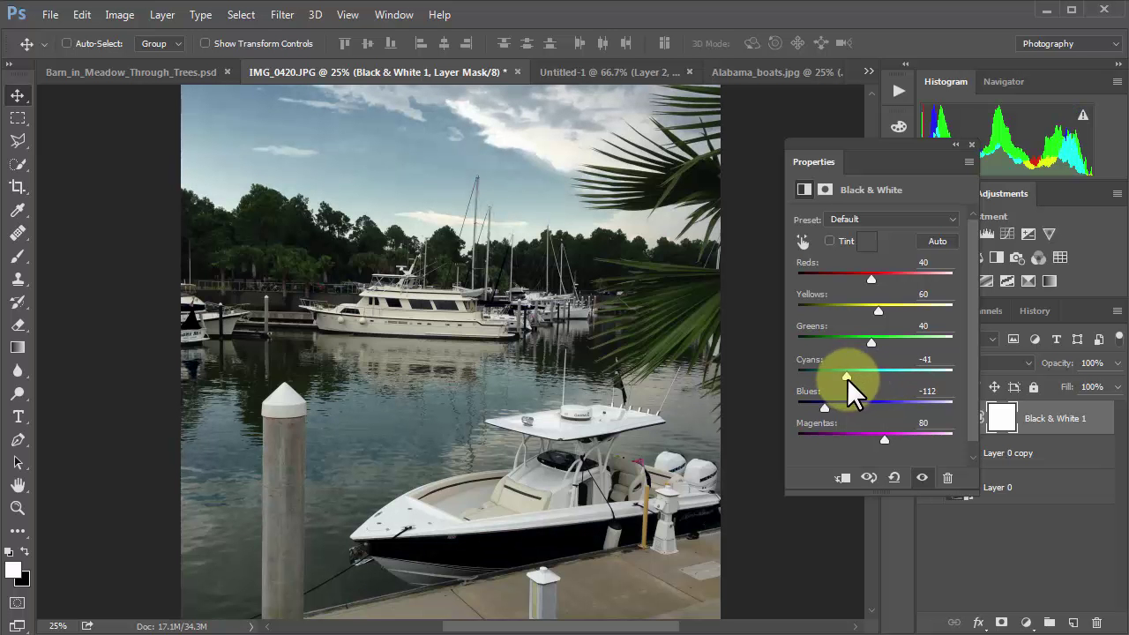
left_click_drag(876, 309, 923, 308)
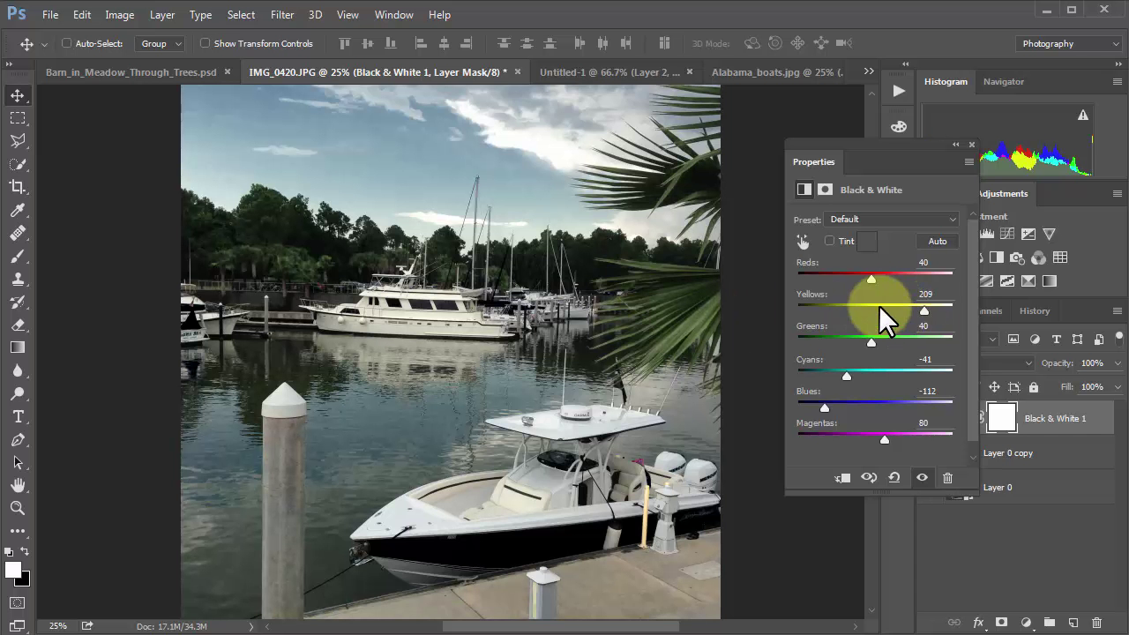
mouse_move(870, 282)
left_mouse_down()
mouse_move(836, 277)
mouse_move(894, 276)
mouse_move(844, 280)
mouse_move(883, 279)
left_mouse_up()
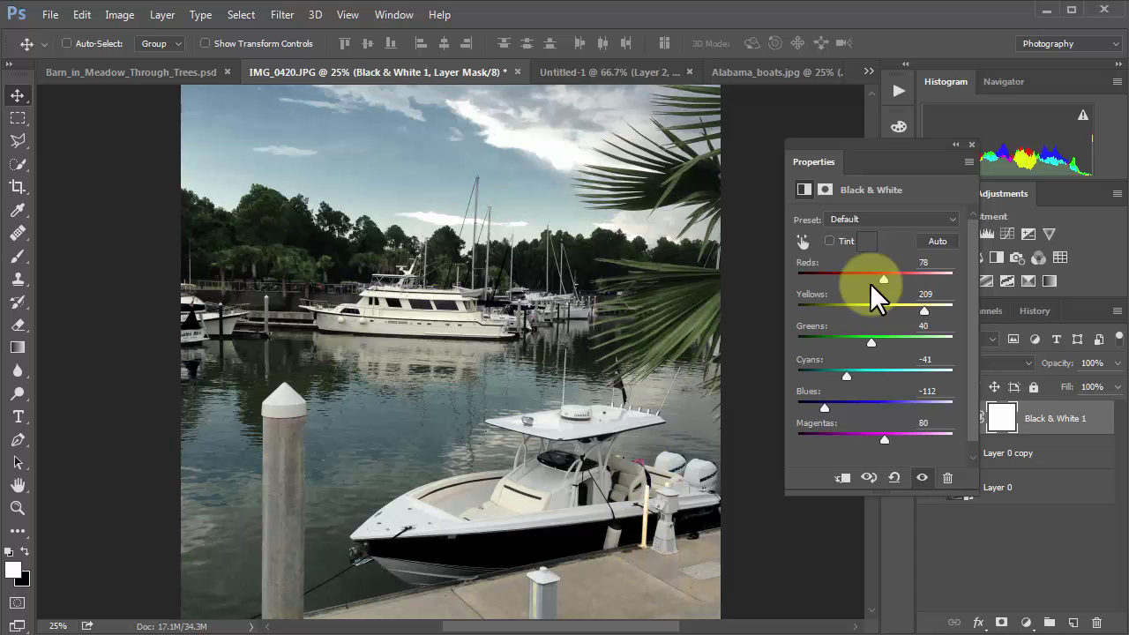
mouse_move(879, 280)
left_mouse_down()
mouse_move(867, 281)
mouse_move(893, 283)
mouse_move(862, 285)
left_mouse_up()
mouse_move(871, 344)
left_mouse_down()
mouse_move(907, 353)
mouse_move(882, 353)
mouse_move(890, 344)
left_mouse_up()
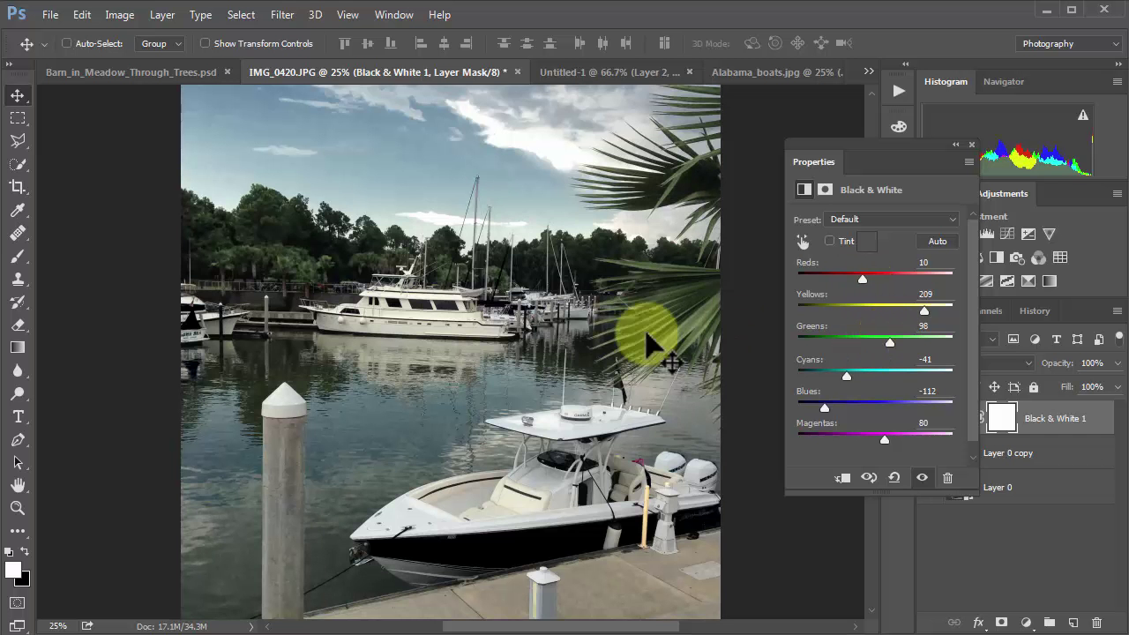
left_click_drag(849, 382, 827, 411)
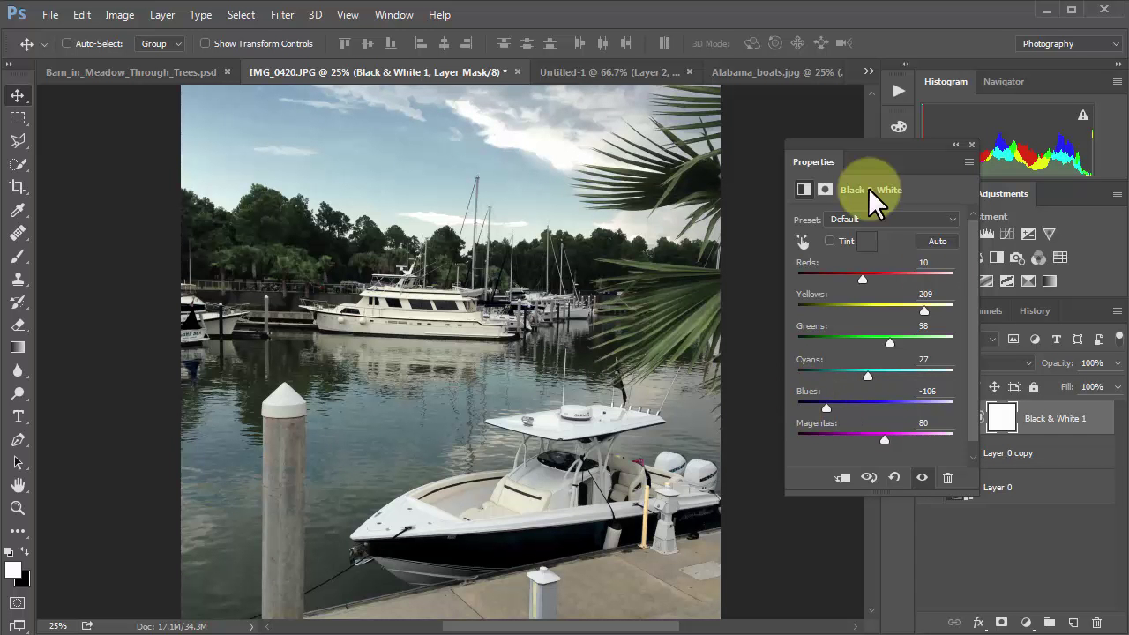
Toggle the Black & White adjustment layer's visibility repeatedly to compare the boat photo with and without the effect.
left_click_drag(829, 164, 748, 122)
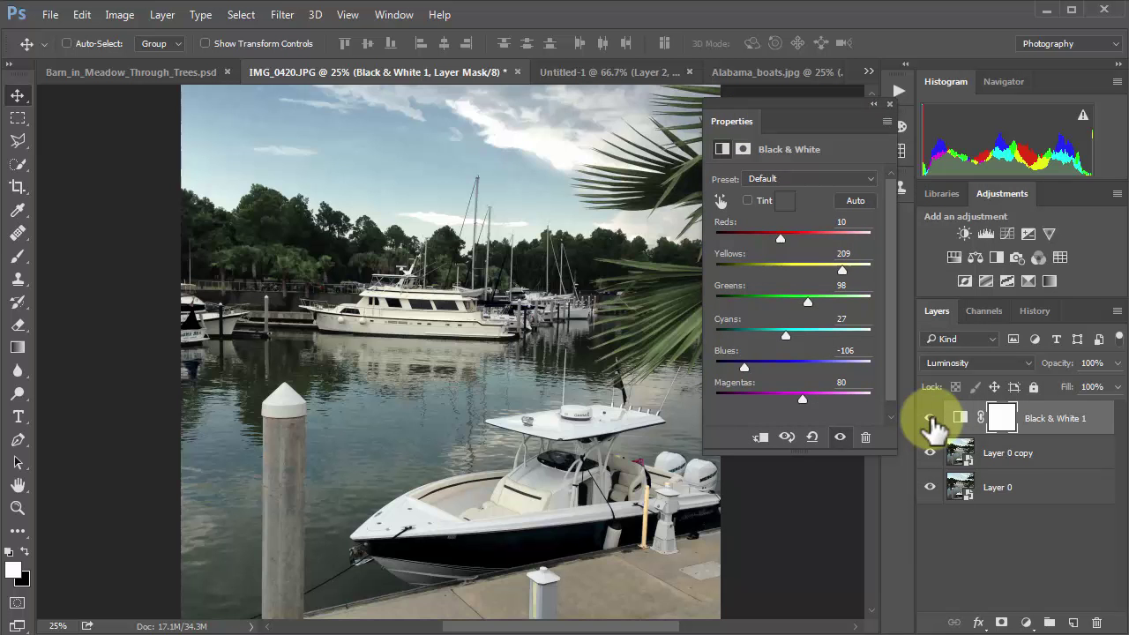
left_click(930, 418)
left_click(930, 418)
left_click(930, 418)
left_click(930, 418)
left_click(929, 418)
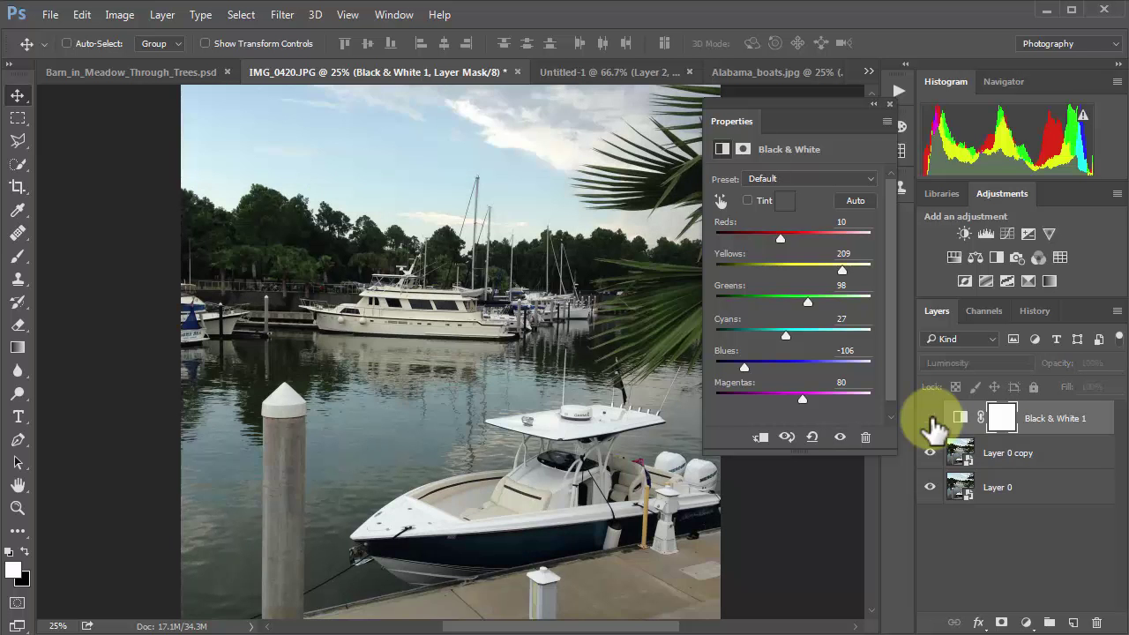
left_click(930, 418)
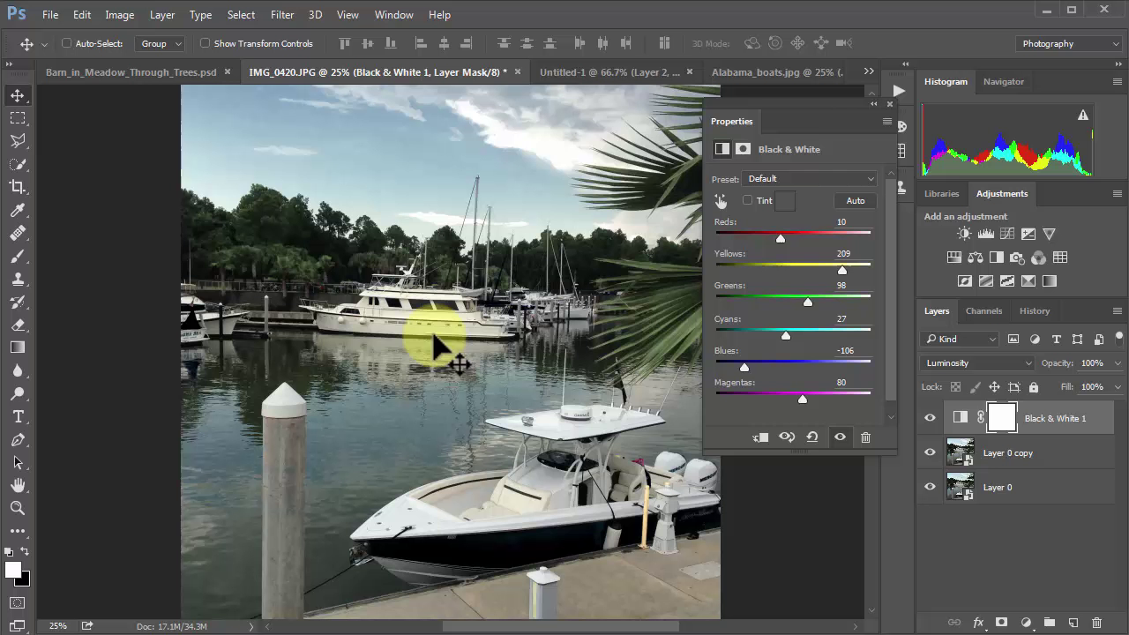
left_click_drag(783, 123, 841, 119)
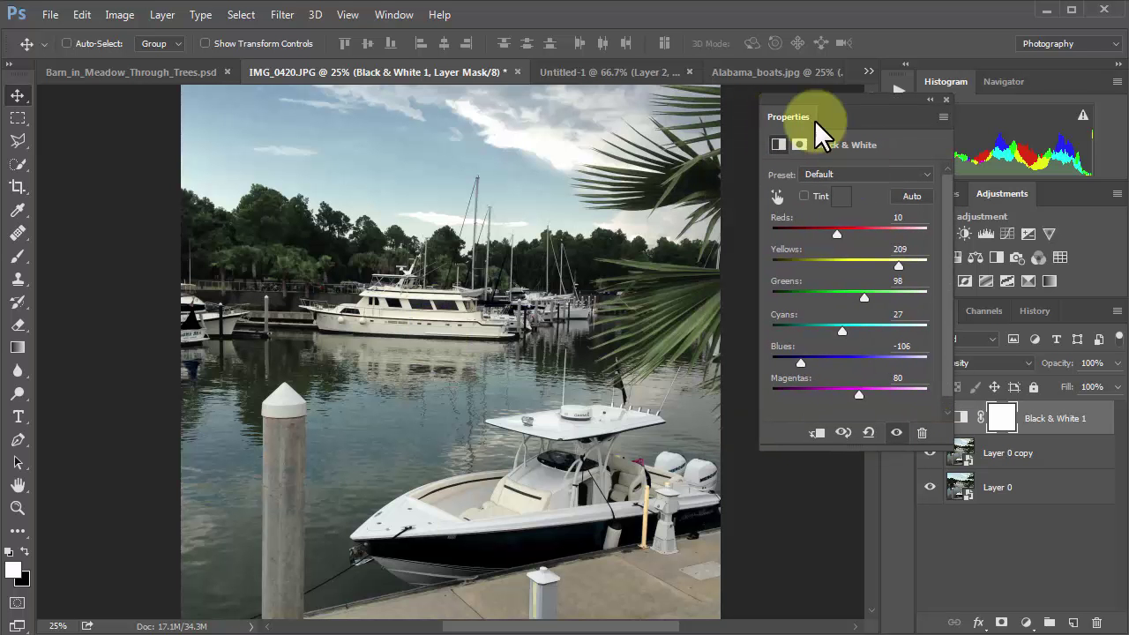
left_click_drag(806, 116, 802, 53)
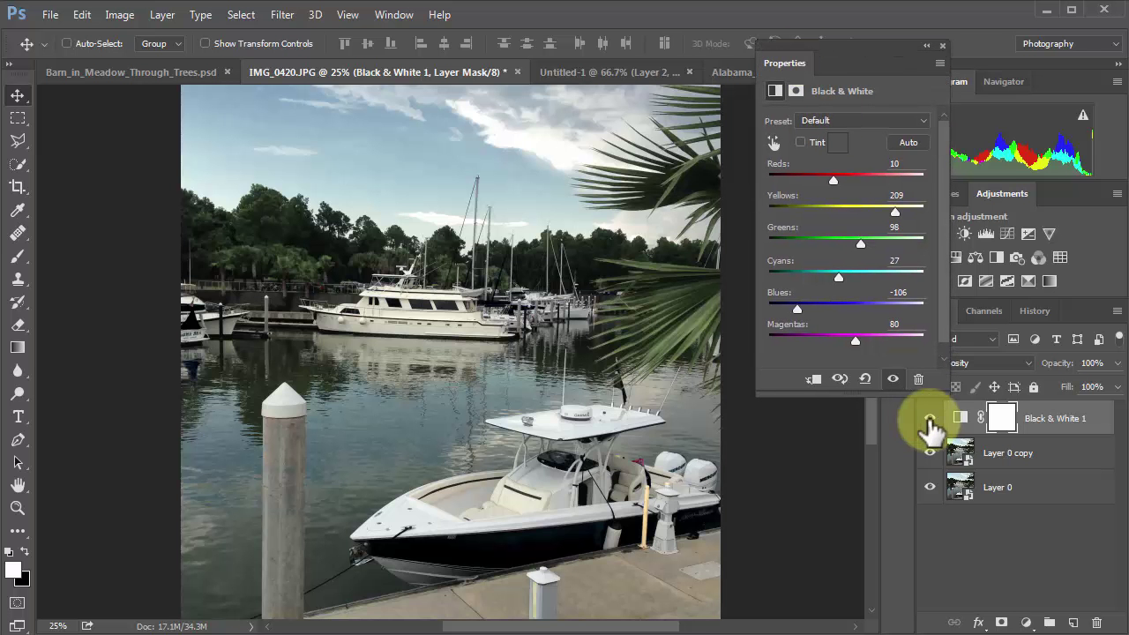
left_click(930, 418)
left_click(930, 420)
left_click(930, 418)
left_click(930, 418)
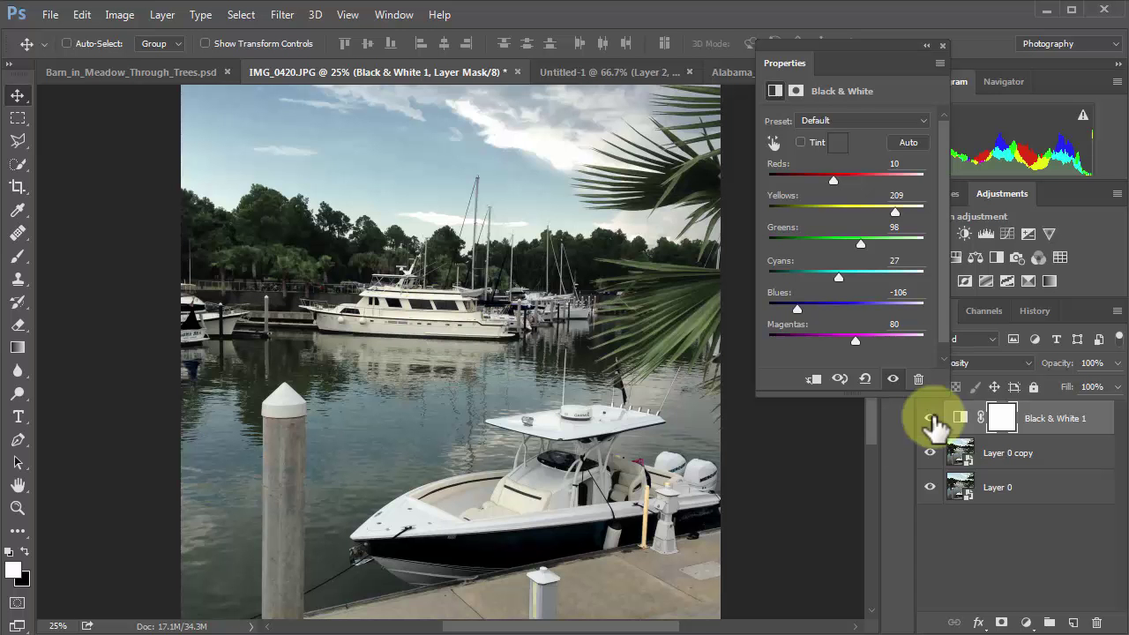
left_click(930, 418)
left_click(930, 418)
left_click(930, 418)
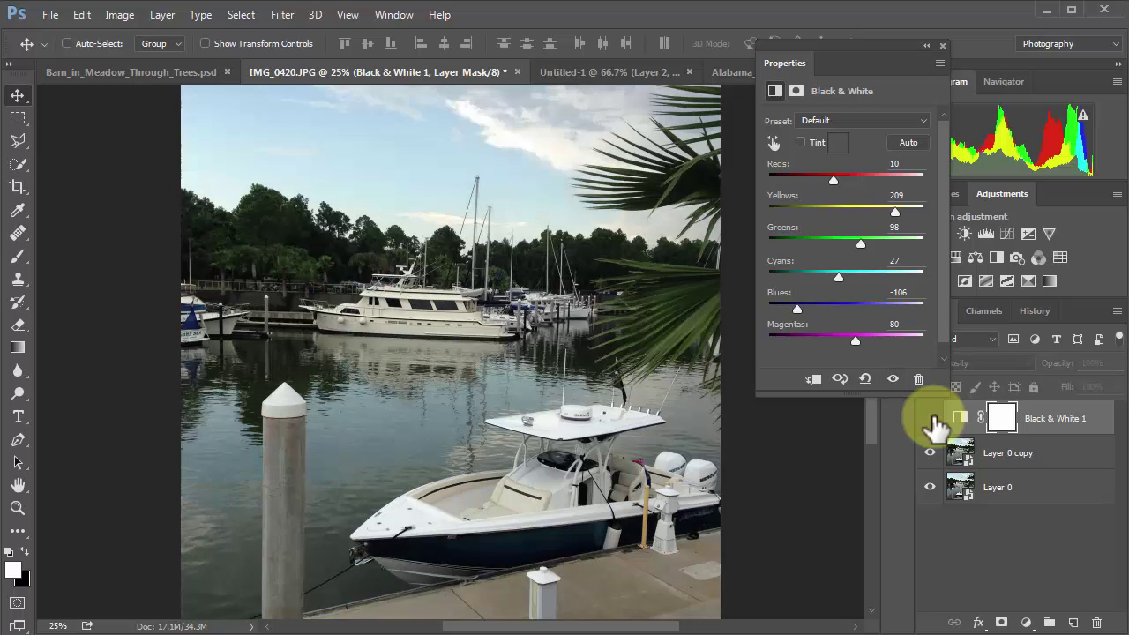
left_click(930, 418)
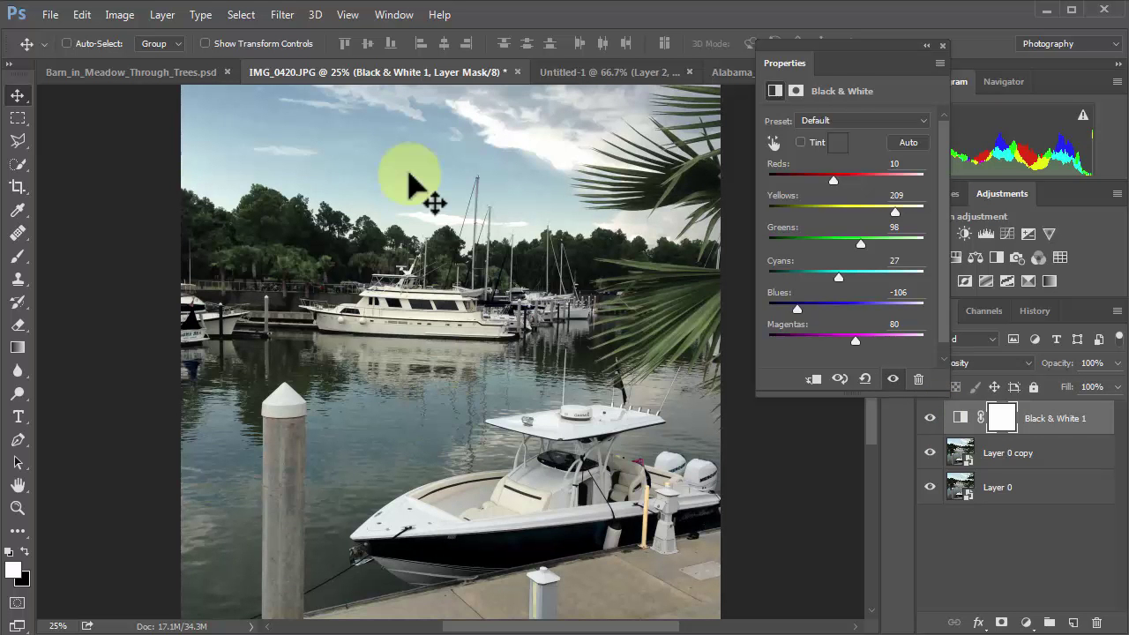
left_click(930, 419)
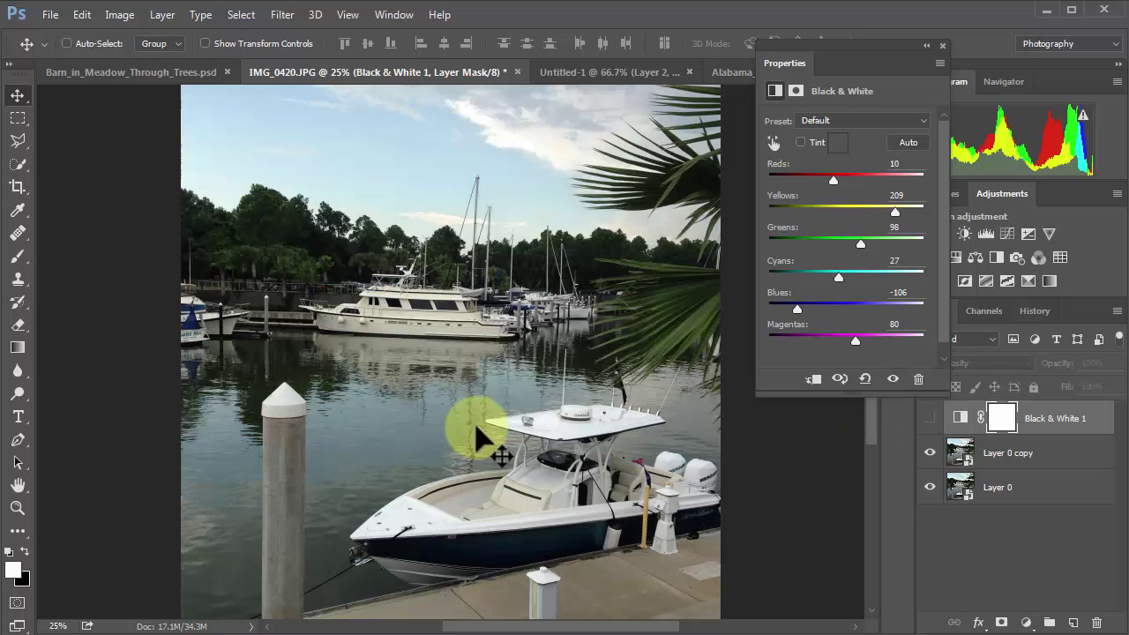
left_click(930, 420)
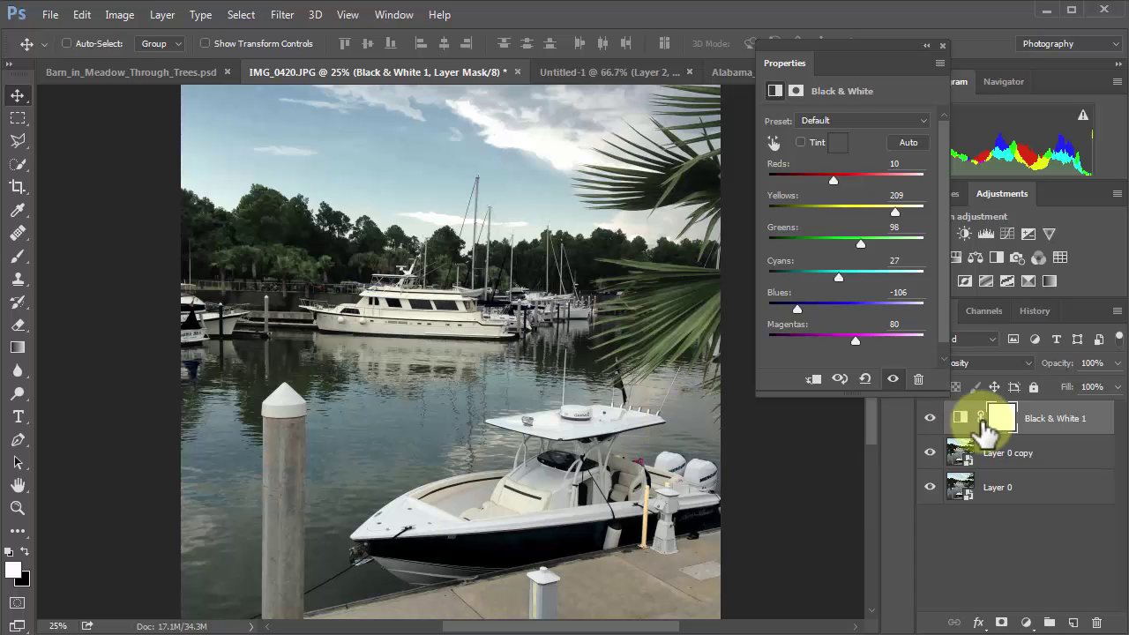
left_click(943, 45)
left_click(938, 361)
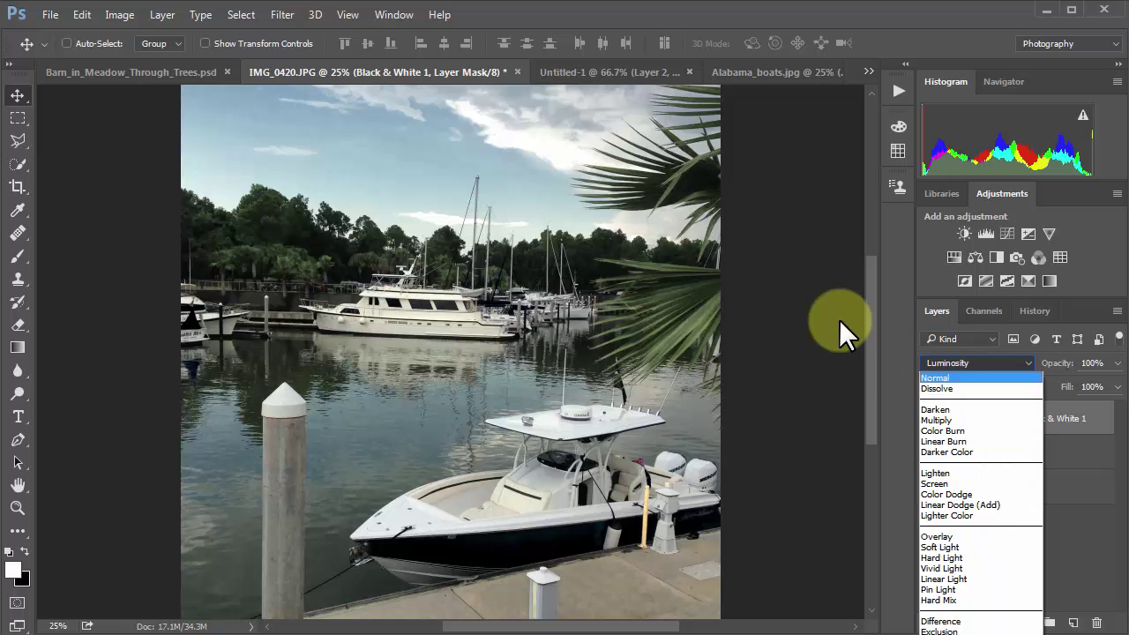
left_click(902, 372)
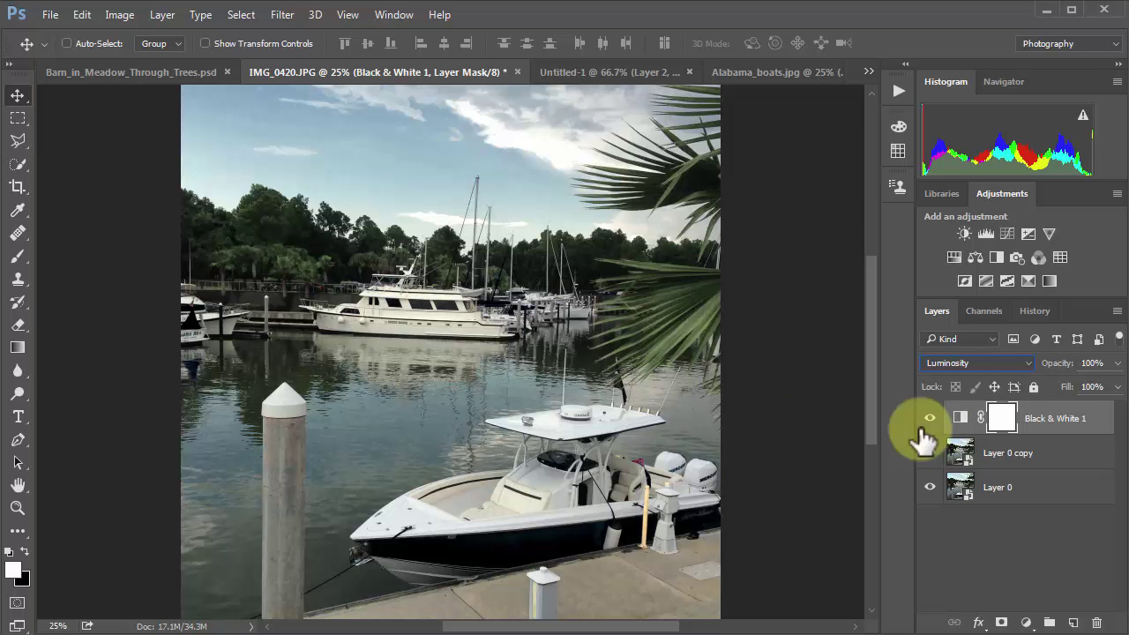
Refine the boat photo's Black & White adjustment to Reds 30, Yellows 263, Greens 110 and Blues -174.
double_click(959, 419)
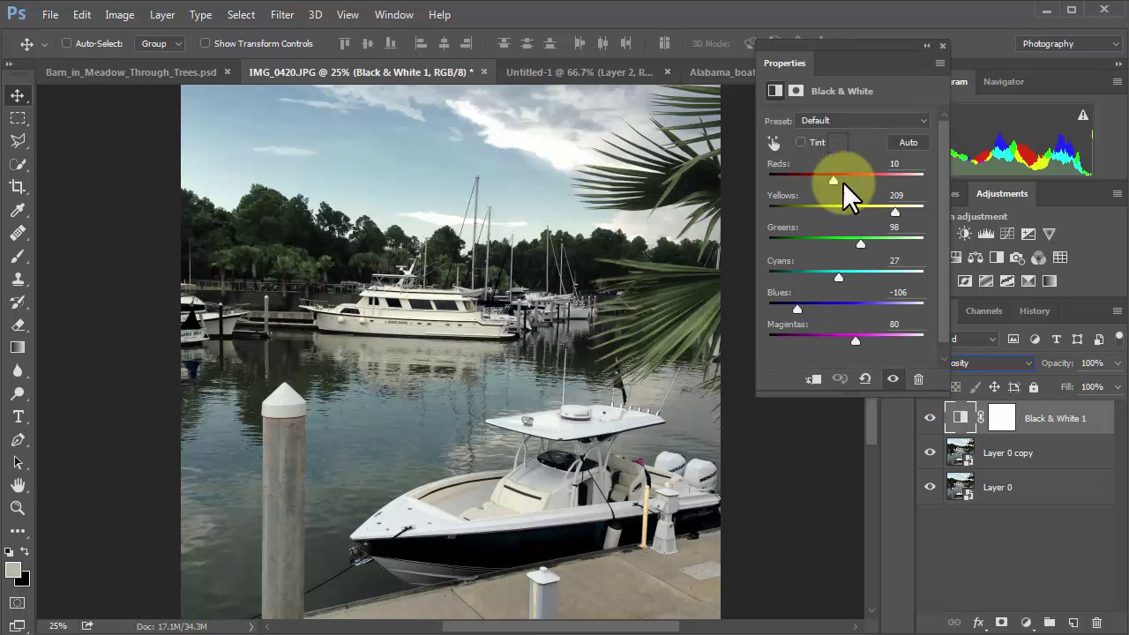
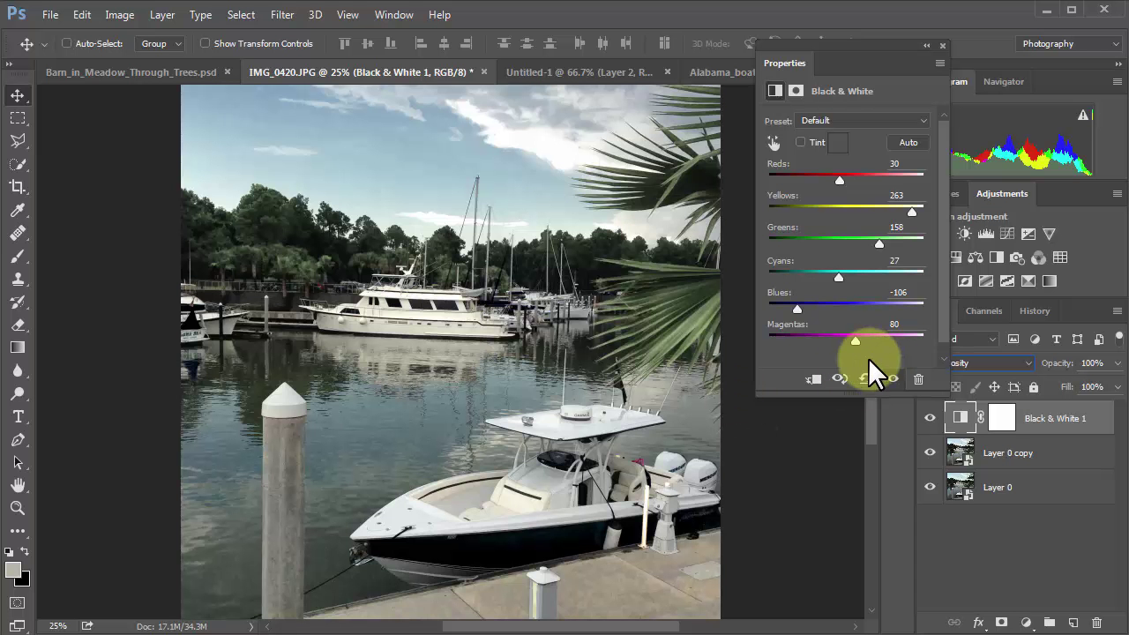
left_click_drag(793, 309, 776, 312)
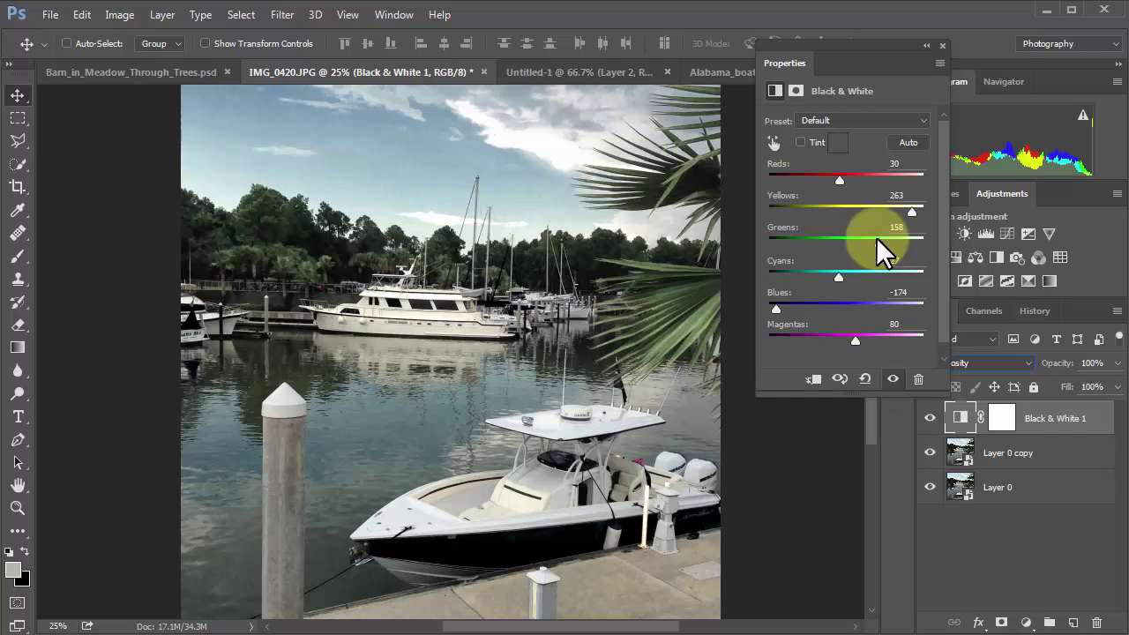
left_click_drag(877, 241, 864, 245)
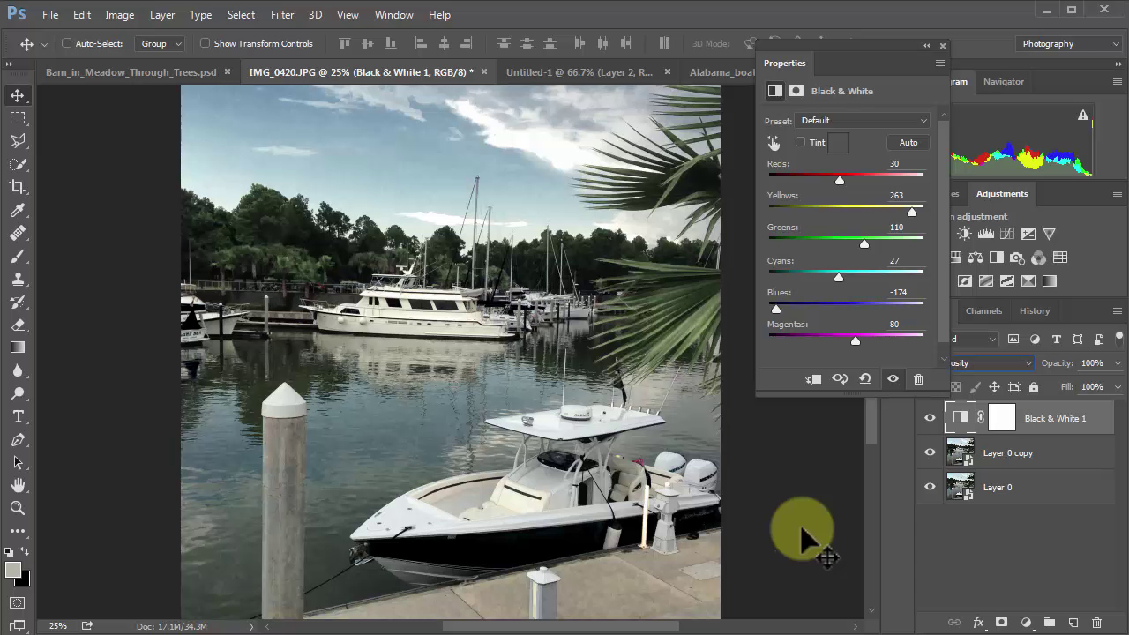
Copy the Black & White adjustment layer from the boat photo into Barn_in_Meadow_Through_Trees.psd, above its Background layer.
left_click_drag(962, 431, 262, 233)
left_click(933, 406)
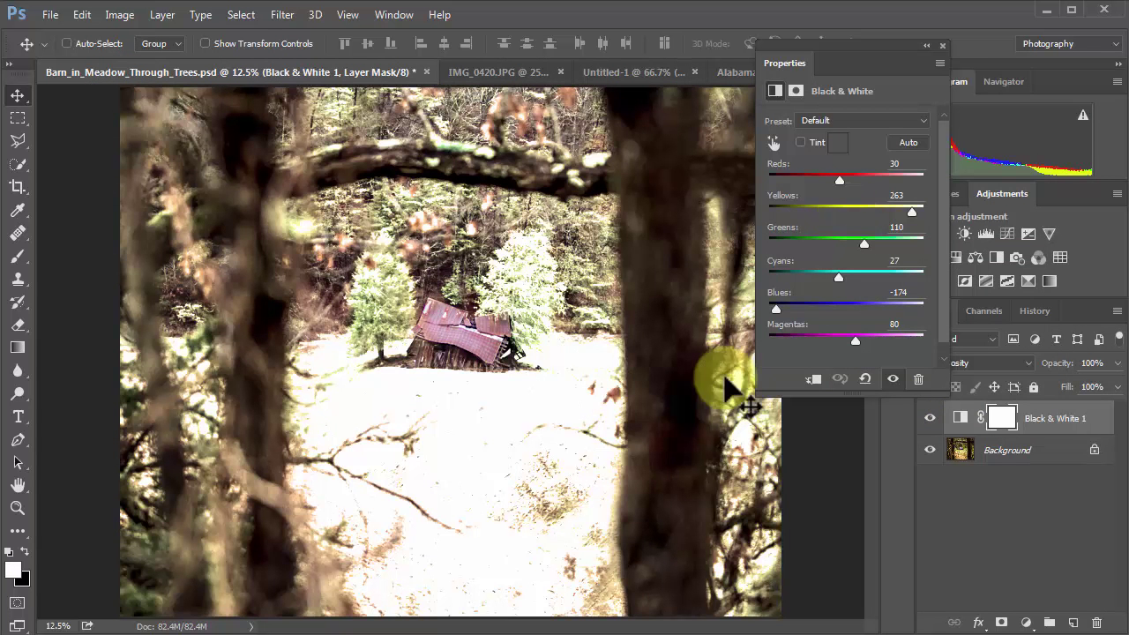
left_click(985, 360)
left_click(812, 59)
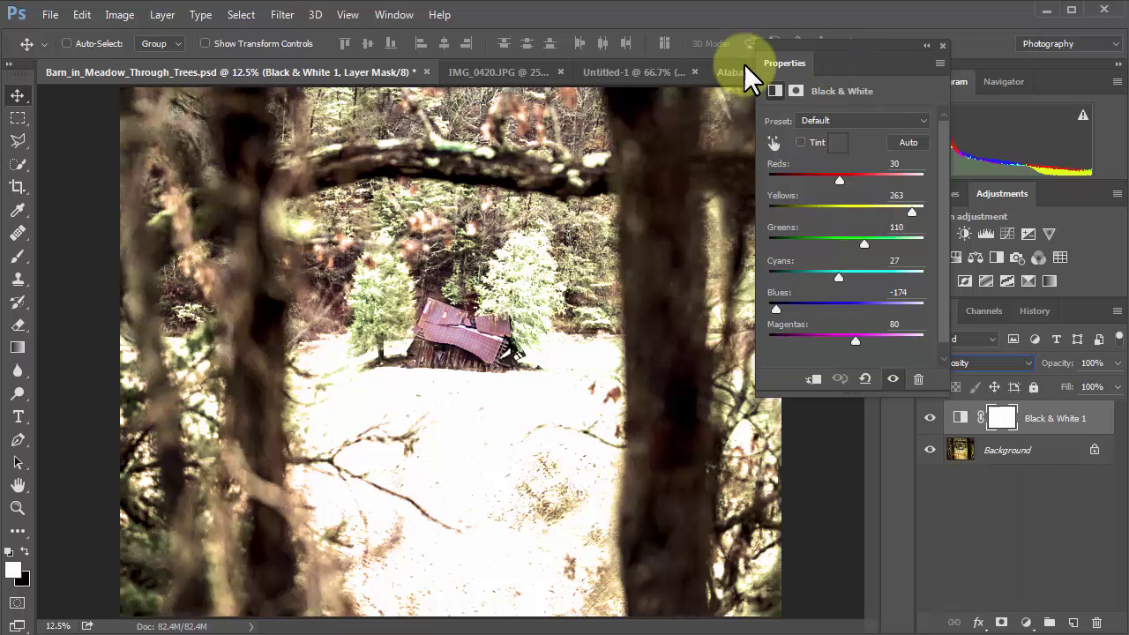
left_click_drag(791, 71, 741, 84)
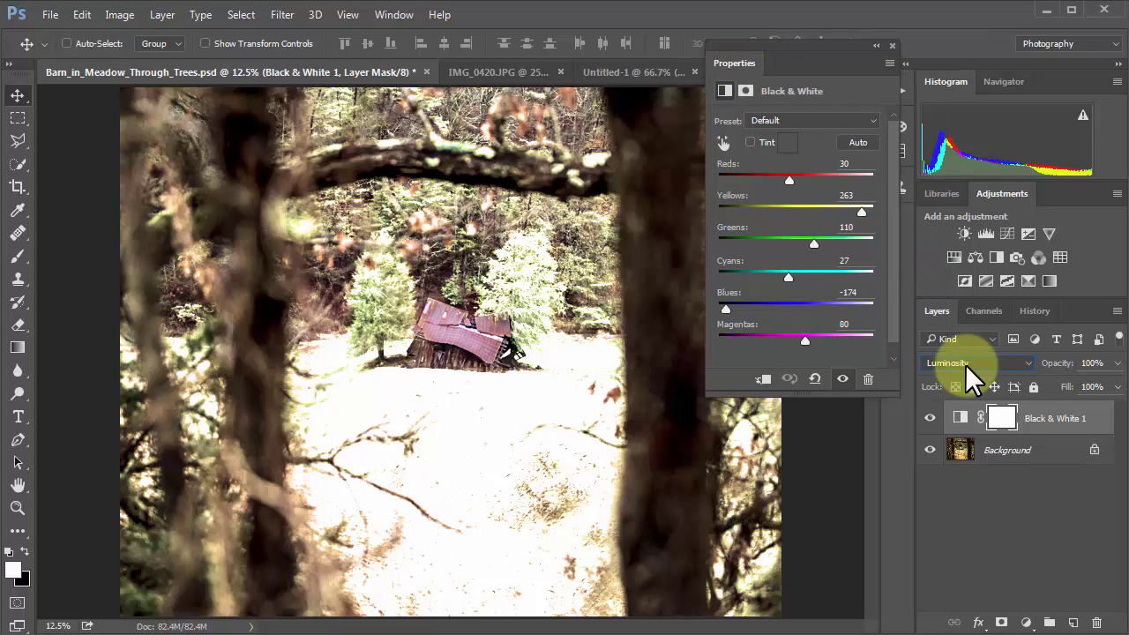
Set the barn image's Black & White adjustment to Reds 127, Yellows 70, Greens 7, Cyans -84, Blues 81 and Magentas -200.
left_click_drag(840, 210, 747, 339)
left_click(727, 310)
left_click_drag(812, 209, 819, 181)
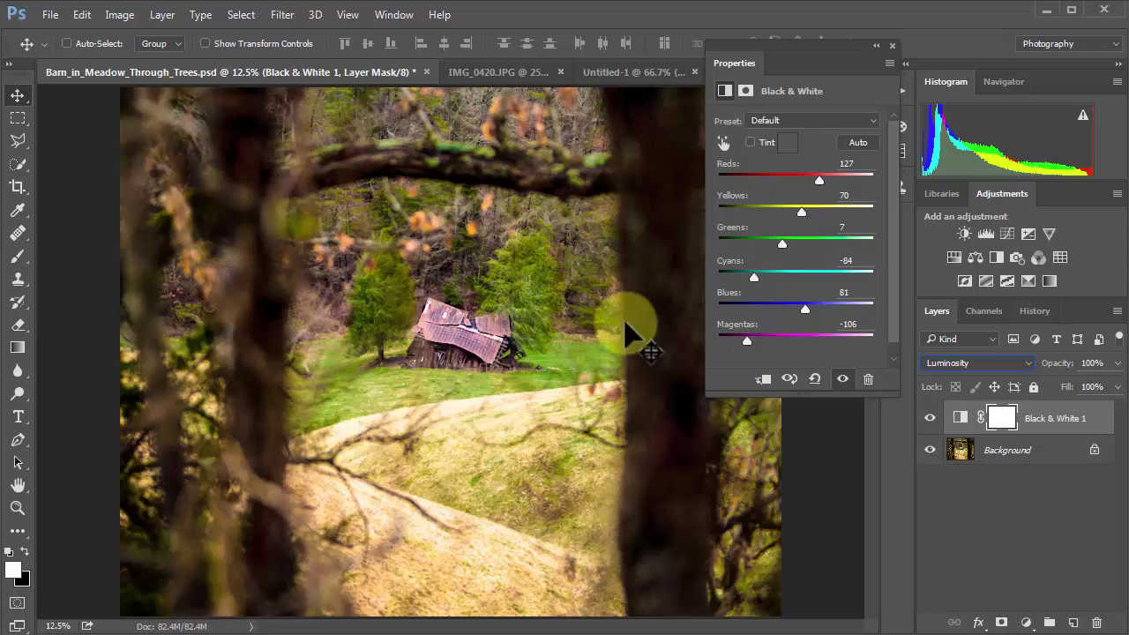
left_click_drag(747, 339, 719, 346)
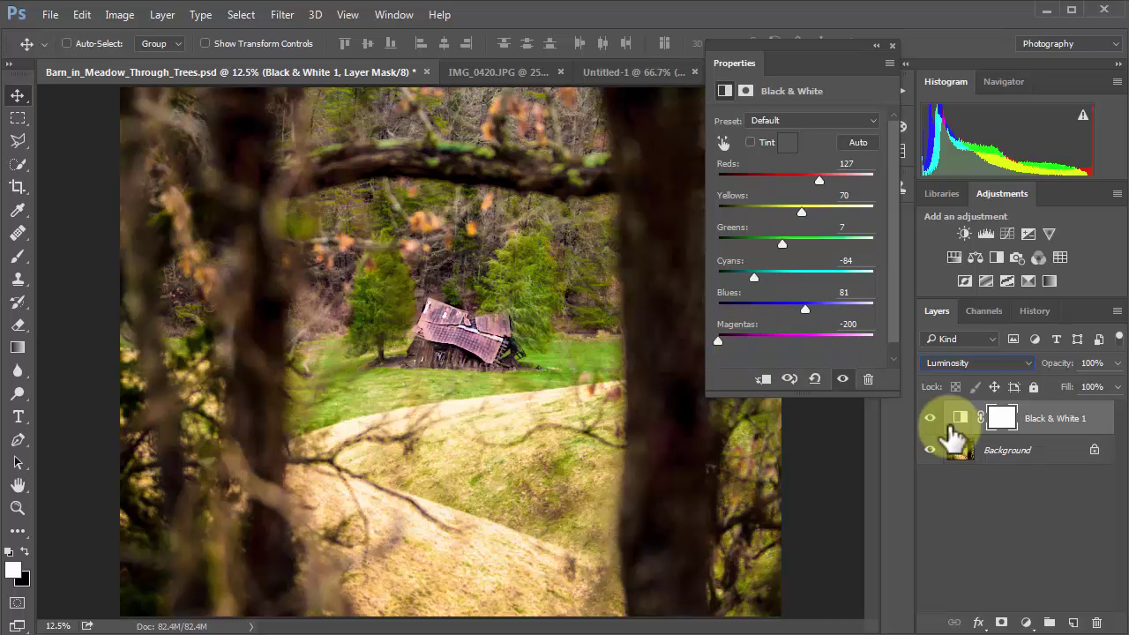